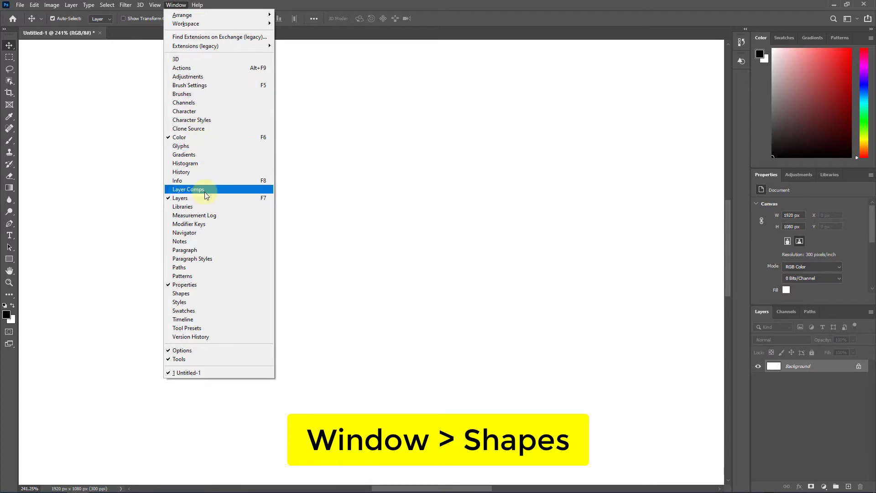
- Show the Shapes panel and expand its Boats, Wild Animals and Leaf Trees groups
left_click(187, 293)
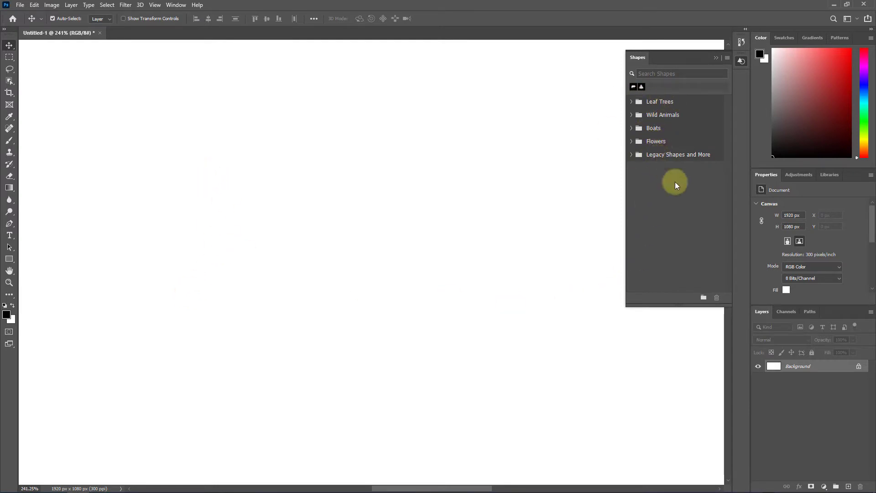
left_click(633, 130)
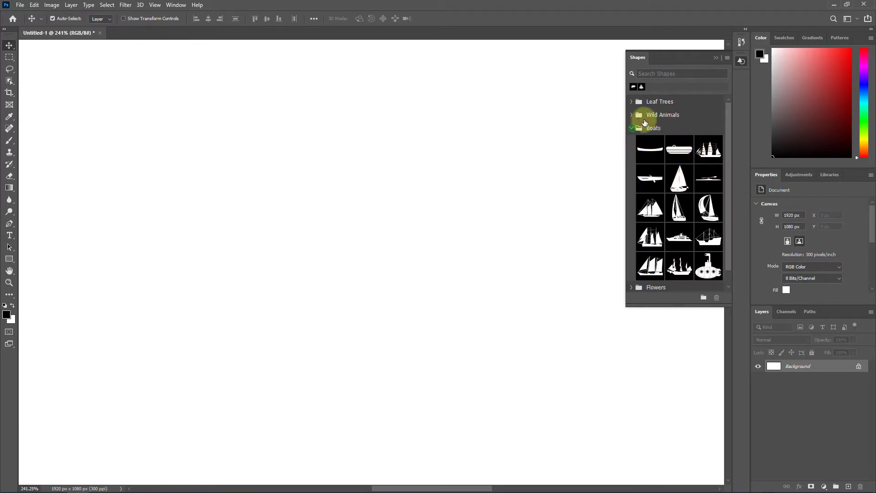
left_click(633, 114)
left_click(632, 101)
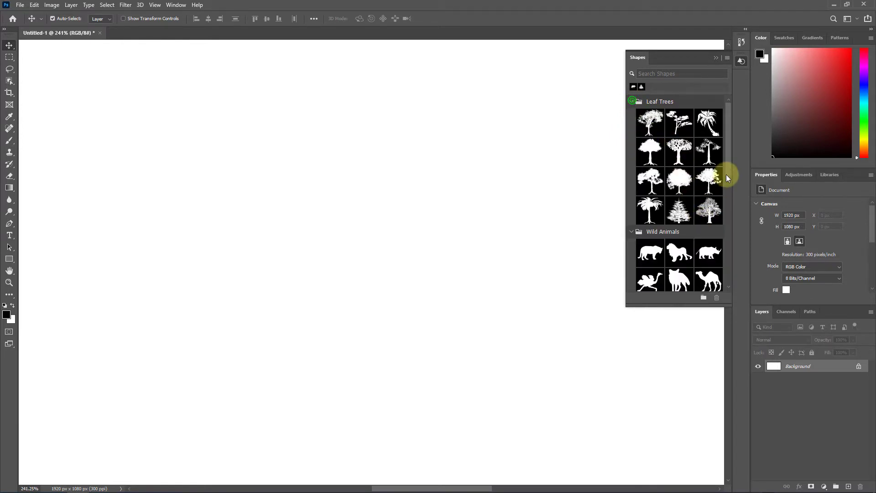
- Place the pine tree shape from the Leaf Trees group on the canvas, commit it, and reposition the tree slightly
scroll(708, 254, "down", 5)
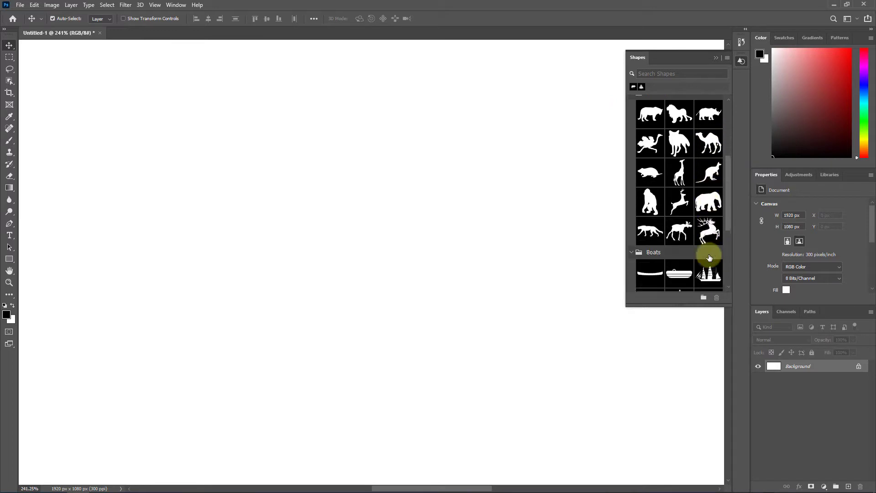
scroll(706, 260, "down", 1)
scroll(701, 227, "down", 1)
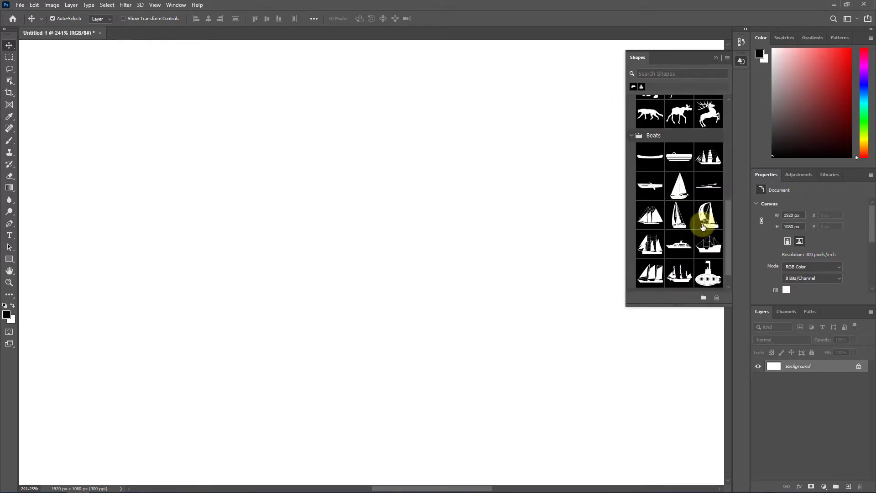
scroll(705, 237, "up", 6)
scroll(698, 219, "up", 2)
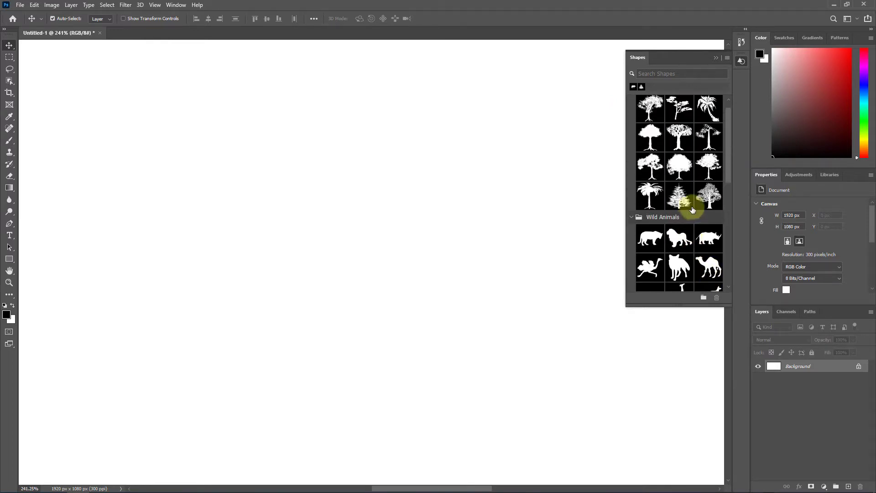
scroll(683, 176, "up", 1)
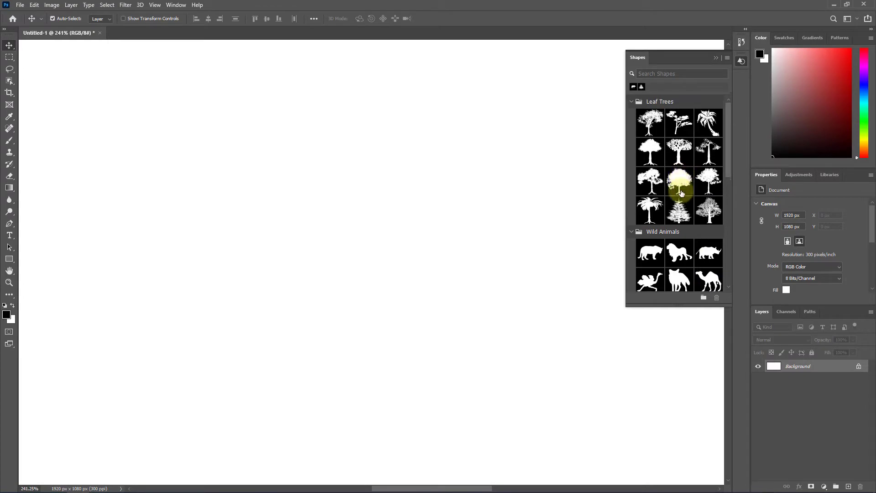
left_click_drag(677, 208, 232, 121)
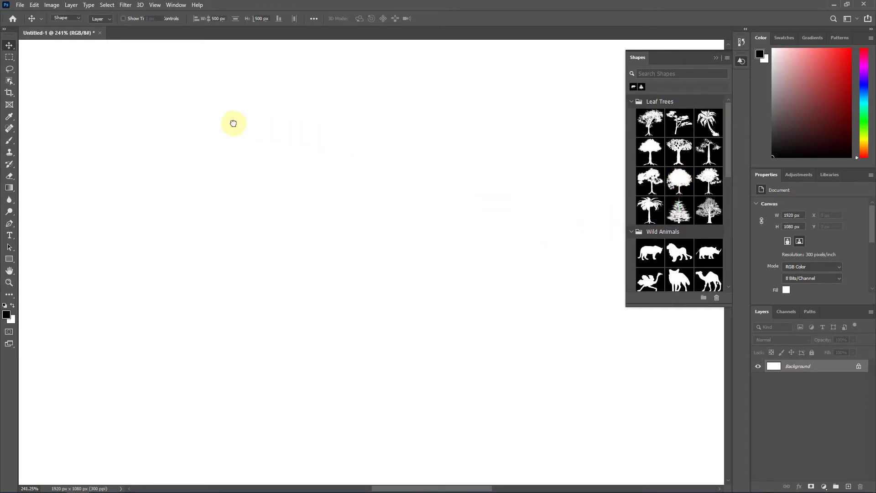
left_click_drag(303, 220, 395, 305)
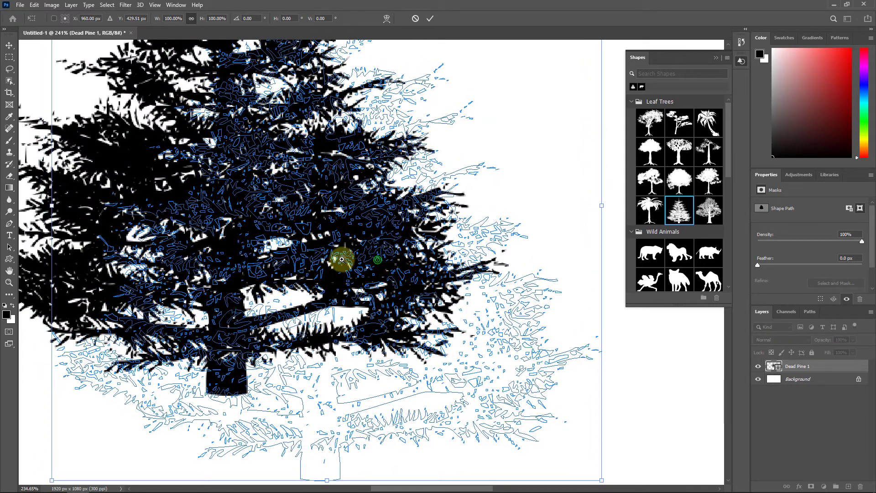
scroll(342, 260, "down", 3)
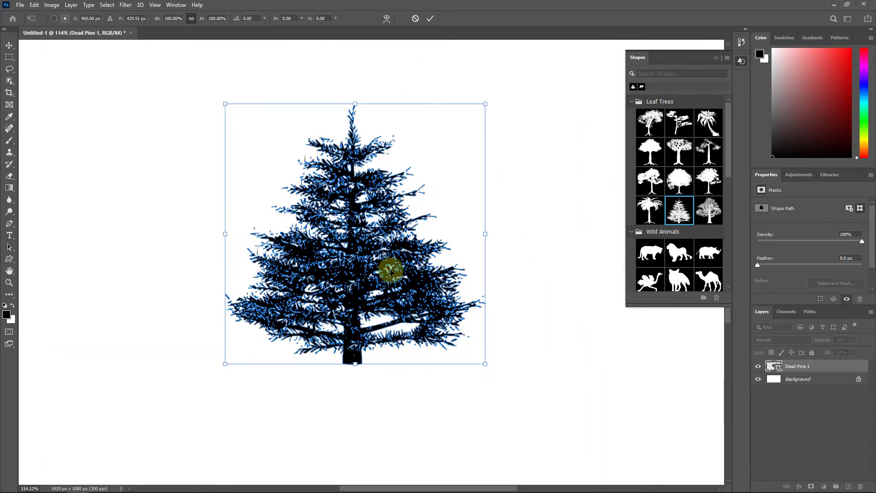
left_click(430, 18)
left_click(478, 189)
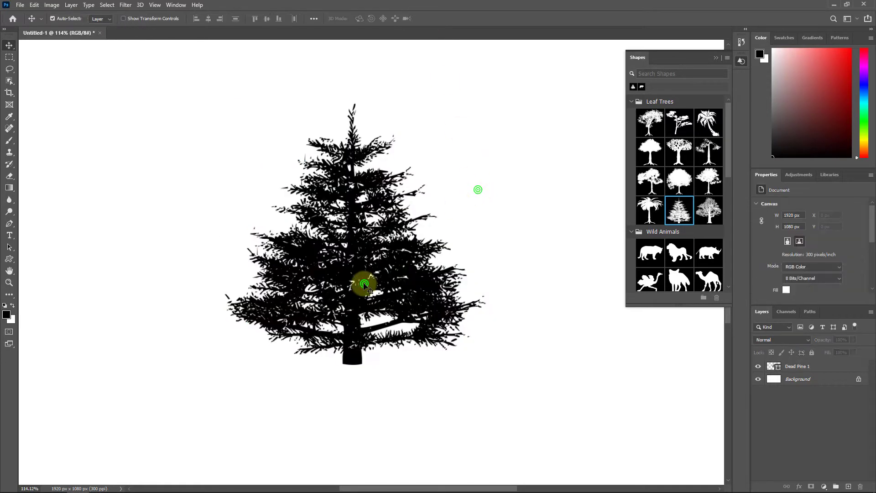
left_click_drag(343, 292, 355, 266)
scroll(365, 243, "up", 4)
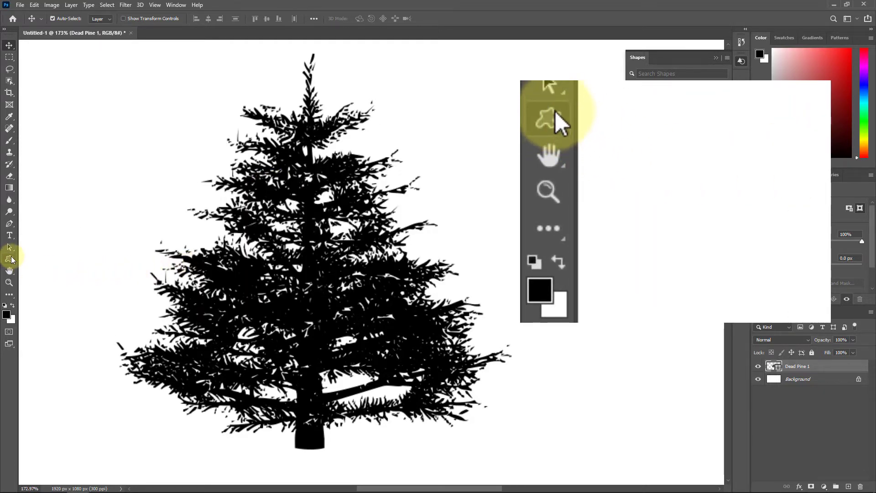
- Activate the Rectangle Tool and set the pine tree shape's stroke to no color
left_click(10, 259)
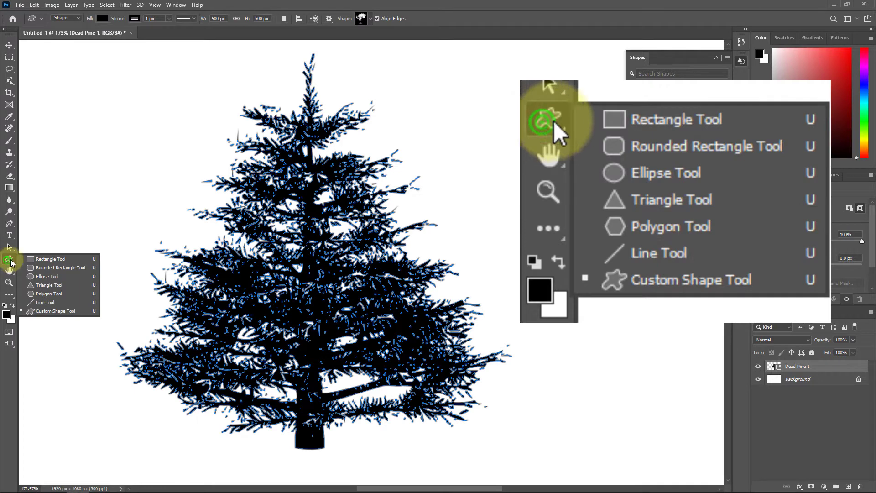
left_click(51, 260)
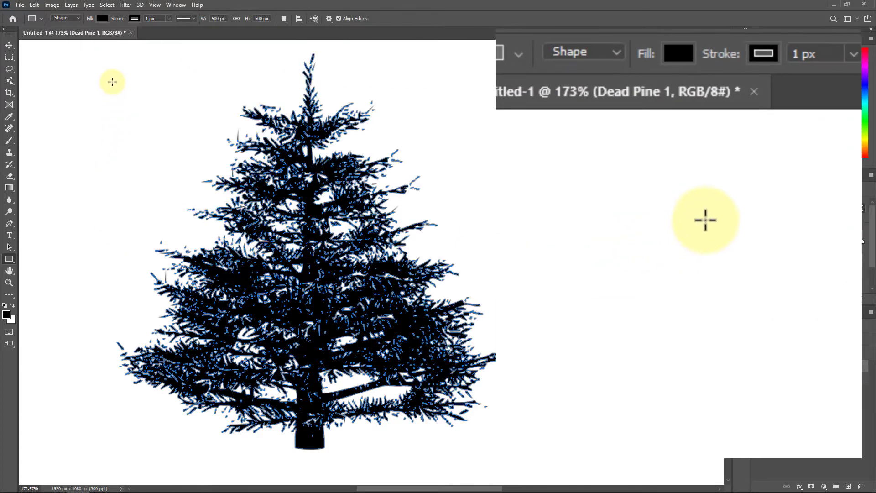
left_click(134, 19)
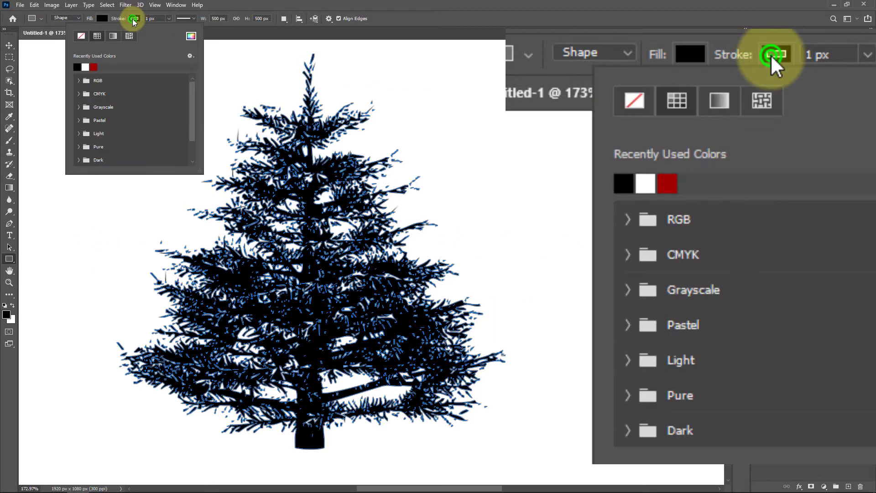
left_click(82, 37)
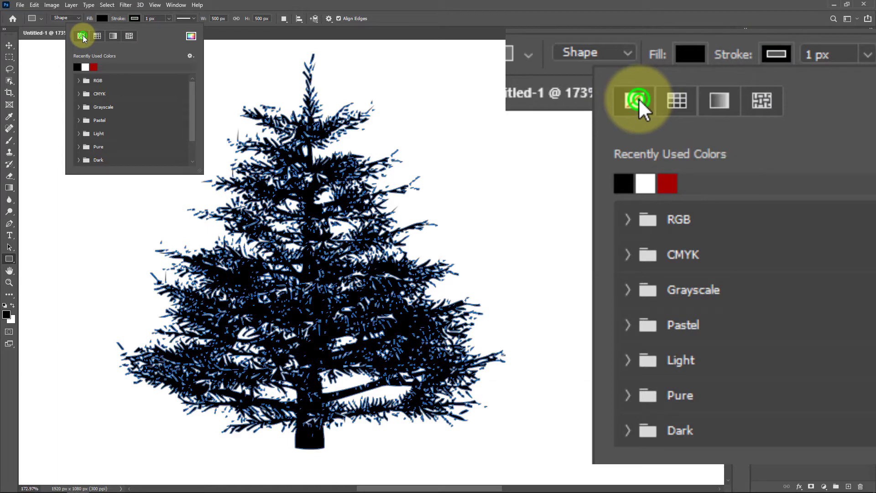
- Change the tree's fill type to gradient and enlarge the fill options so more preset groups fit
left_click(101, 20)
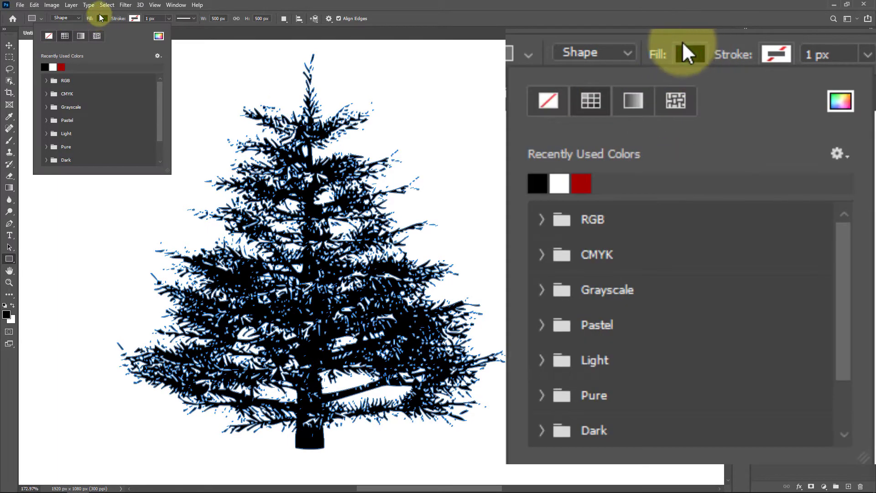
left_click(81, 37)
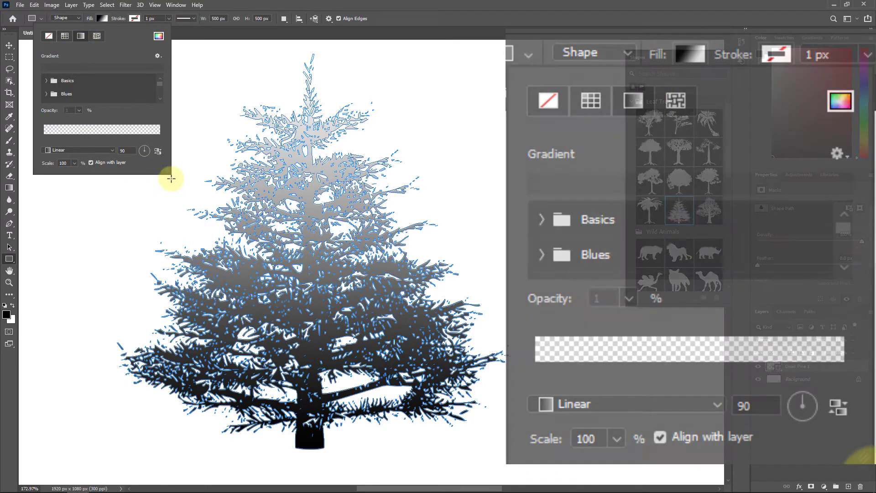
left_click_drag(168, 170, 184, 297)
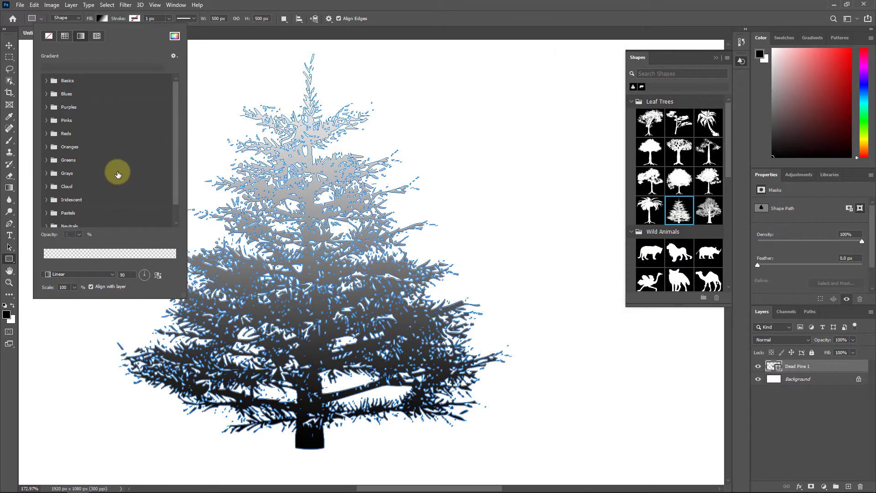
- Try a light-to-dark blue gradient and a purple-to-blue gradient from the Blues group as the tree's fill
left_click(46, 94)
left_click(99, 124)
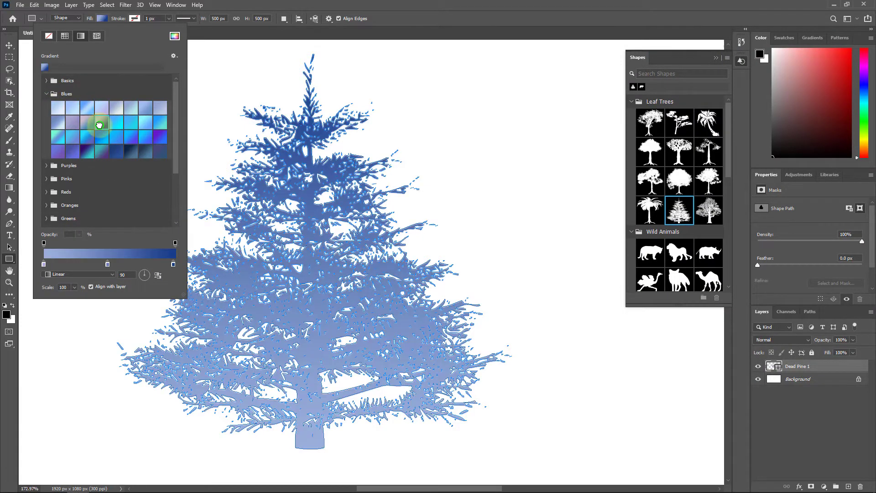
left_click(158, 137)
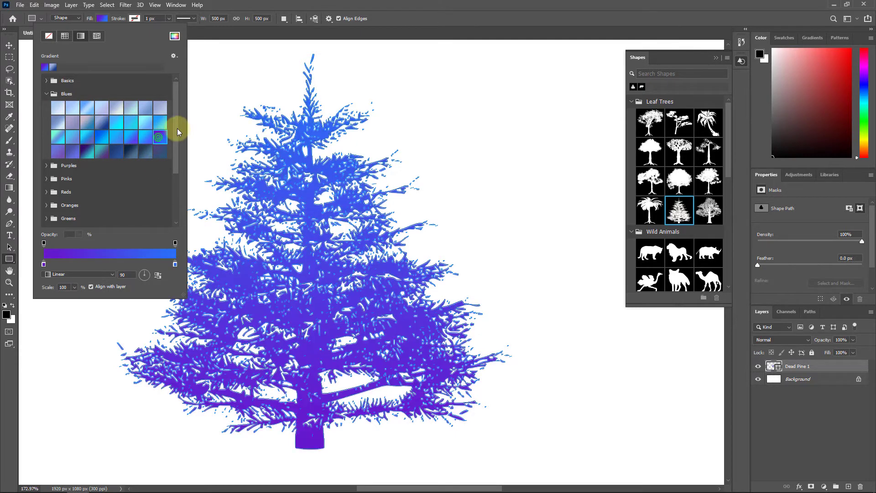
- Try the pink-red and yellow-orange gradients from the Oranges group and a yellow-green one from the Greens group on the tree
left_click_drag(177, 123, 177, 197)
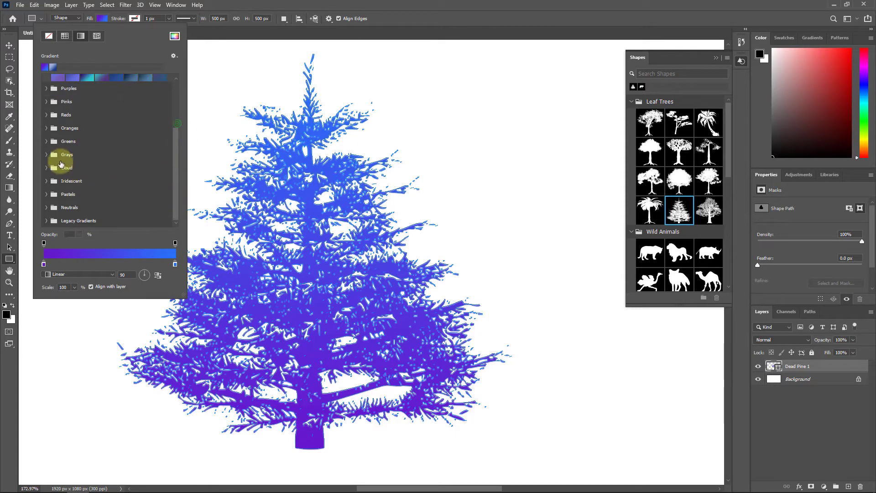
left_click(46, 129)
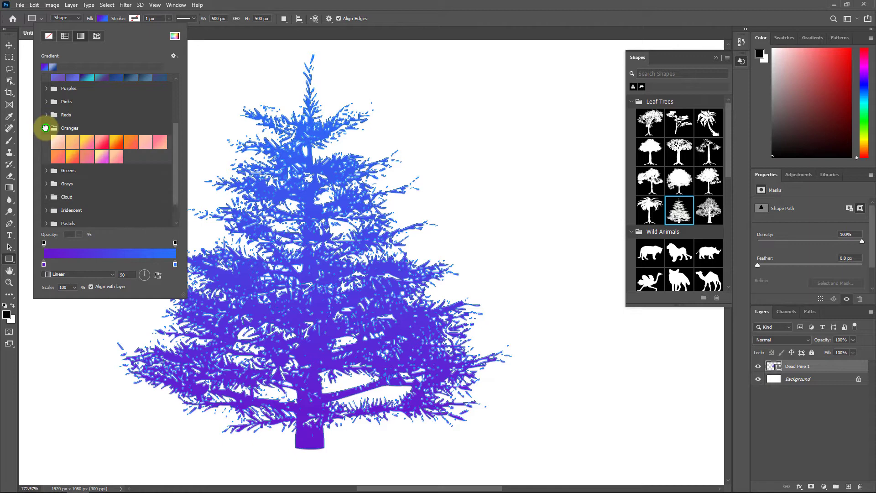
left_click(100, 143)
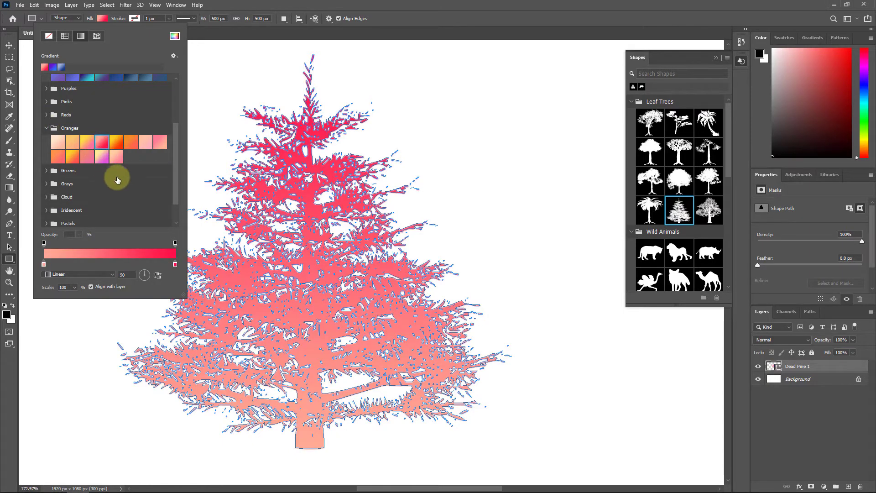
left_click(117, 143)
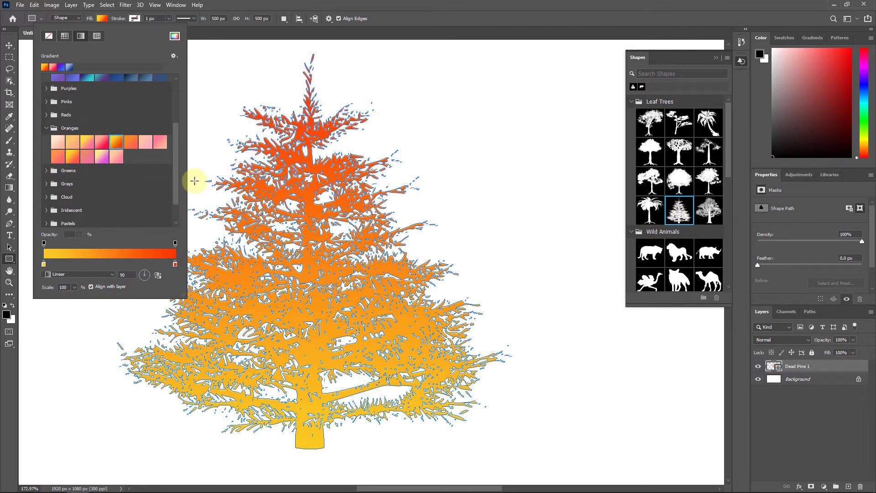
left_click(46, 171)
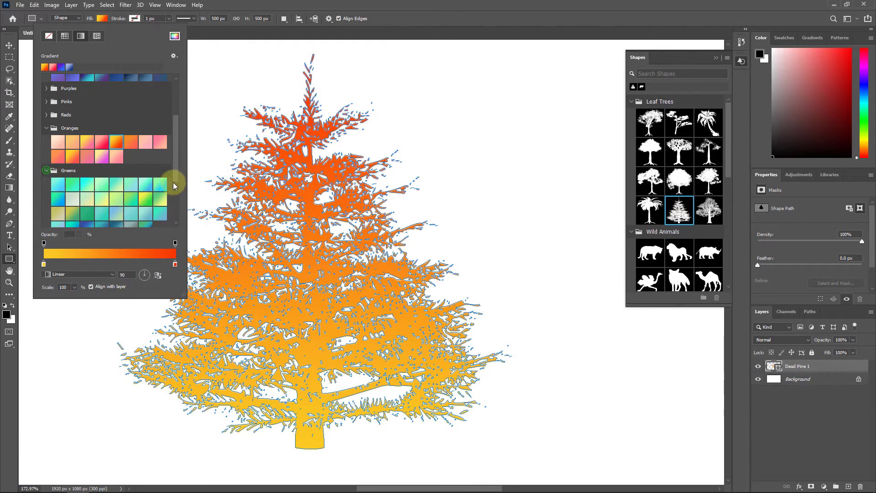
left_click(145, 198)
- Examine the gradient presets in the Neutrals, Iridescent, Cloud and Grays groups
left_click_drag(175, 141, 175, 213)
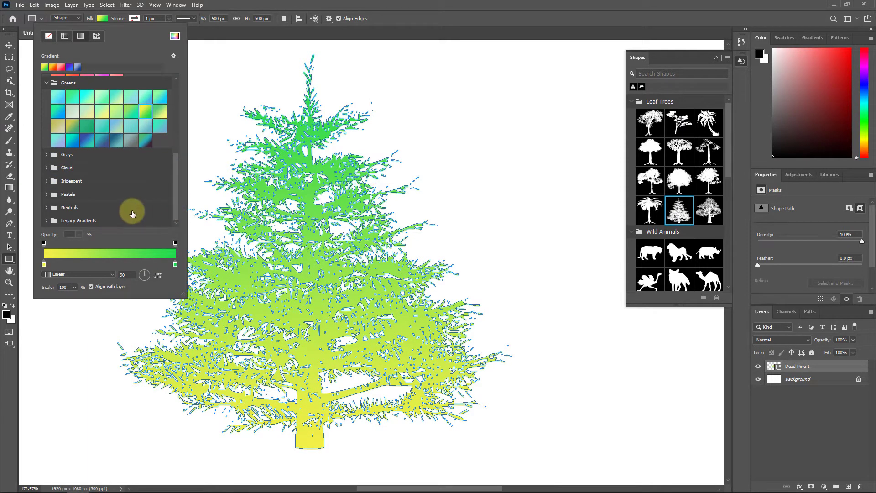
left_click(47, 208)
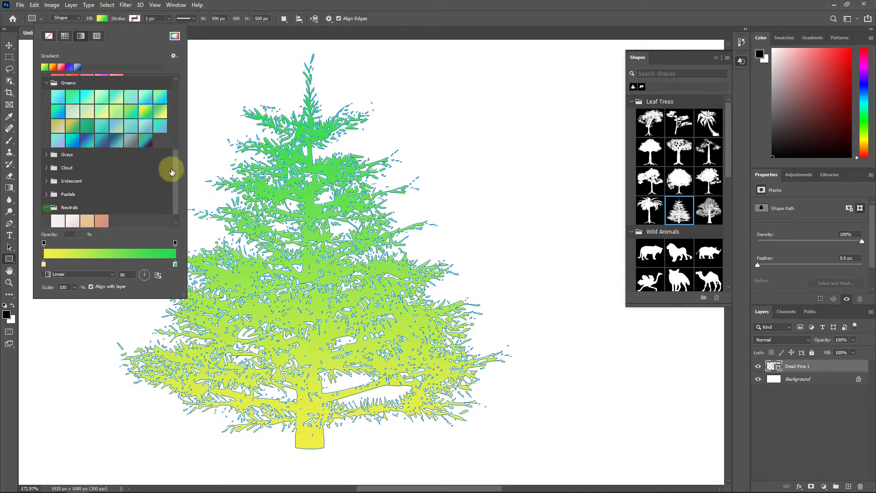
left_click_drag(174, 165, 174, 225)
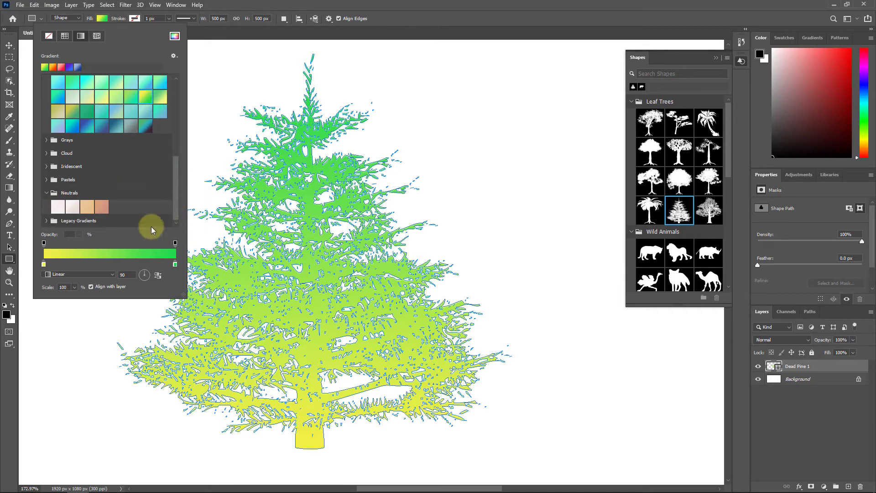
left_click(47, 167)
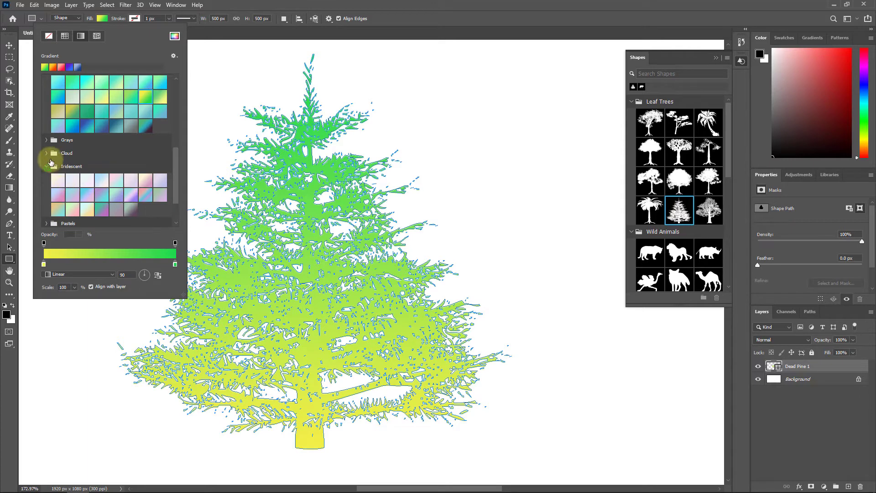
left_click(47, 154)
left_click(47, 141)
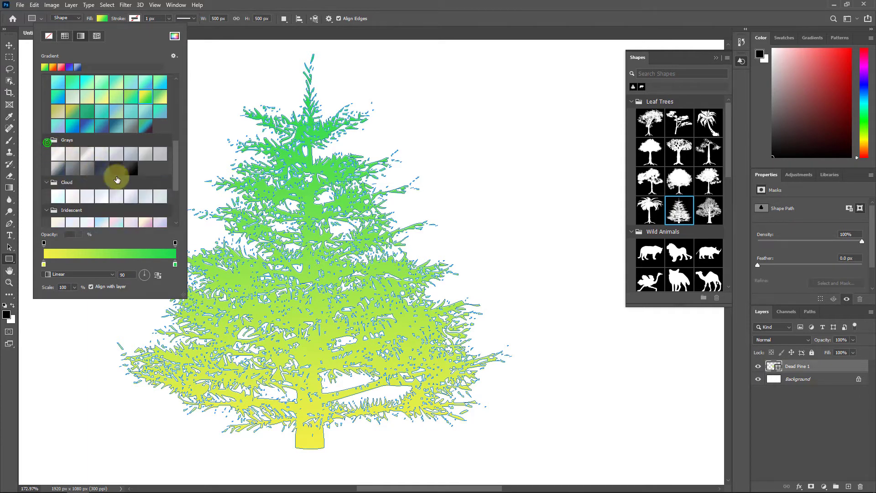
left_click_drag(174, 197, 174, 237)
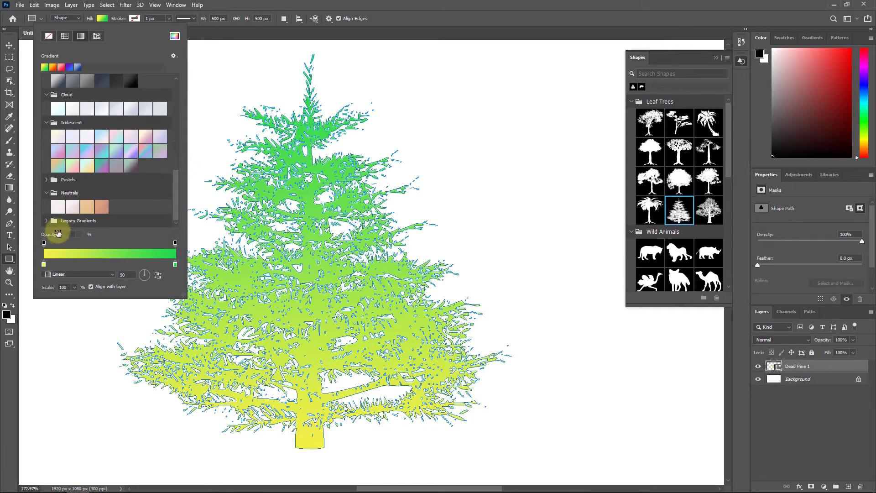
- From the Legacy Default Gradients, try the red-green gradient on the tree, and finally fill it with the rainbow spectrum gradient
left_click(46, 220)
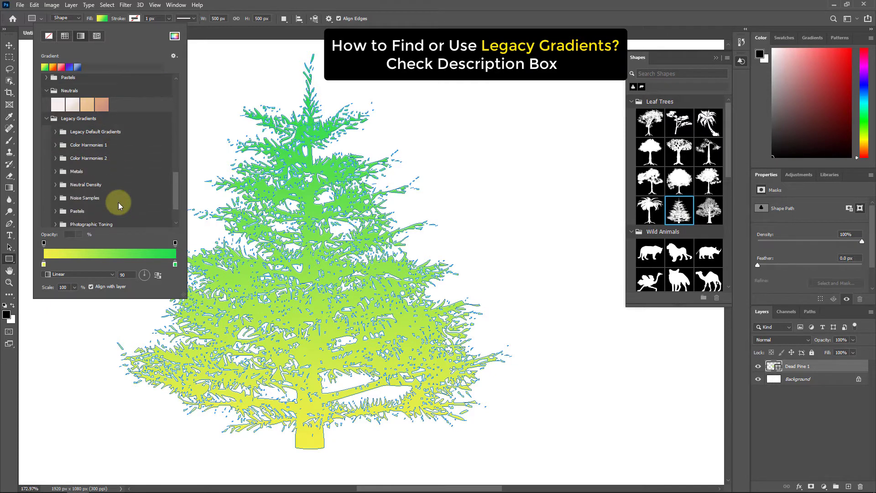
left_click(55, 132)
left_click(110, 147)
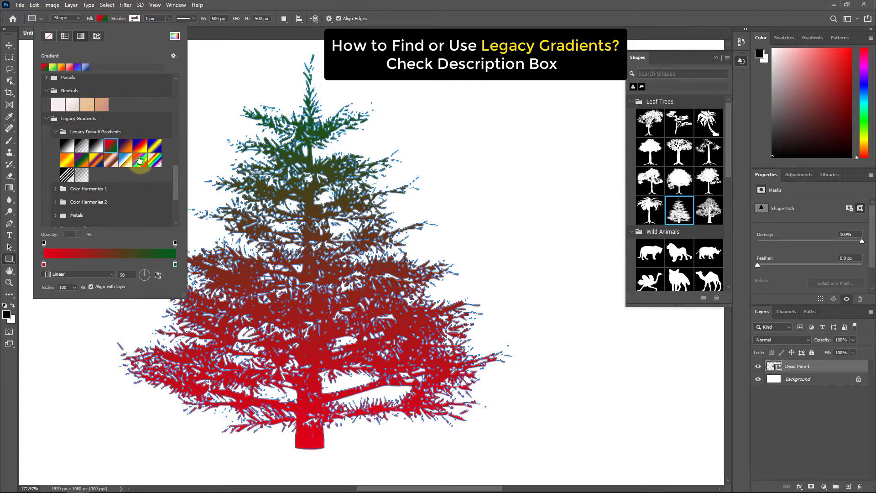
left_click(139, 161)
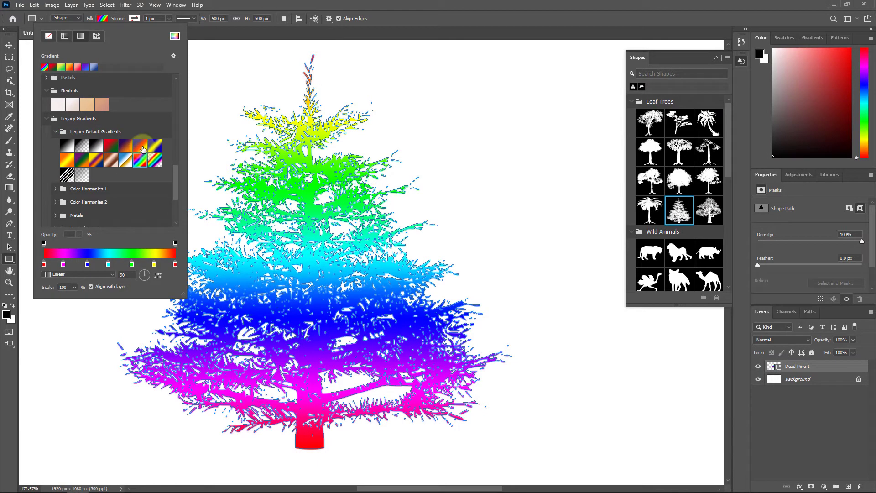
- Try the legacy blue-red-yellow gradient and the green-blue, blue-green, red and blue-purple Noise Samples gradients as the tree's fill
left_click(142, 148)
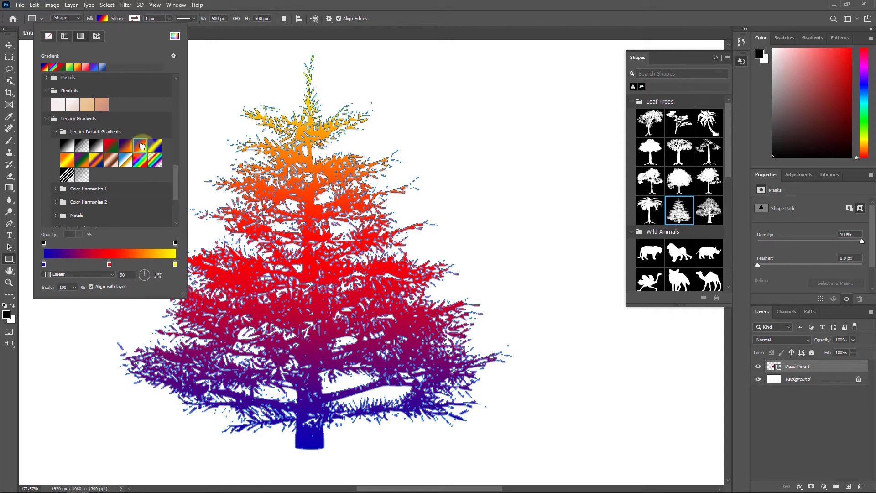
left_click_drag(176, 190, 174, 205)
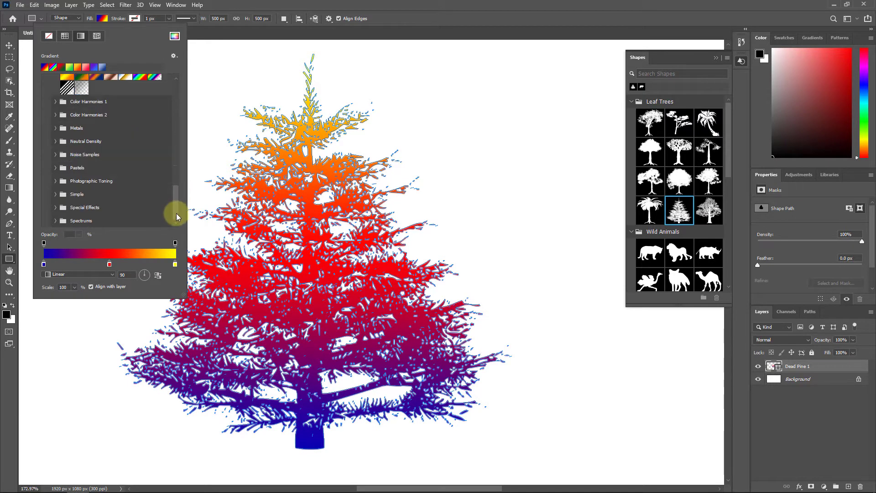
left_click(55, 154)
left_click(81, 169)
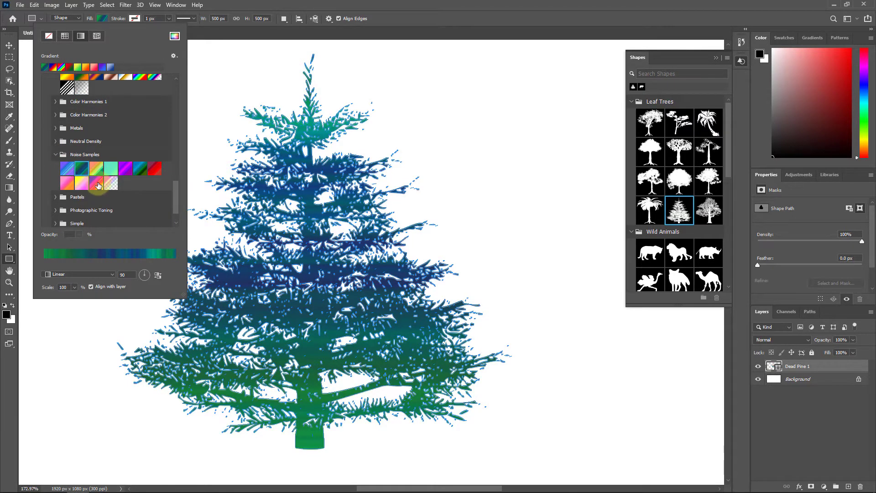
left_click(140, 169)
left_click(154, 169)
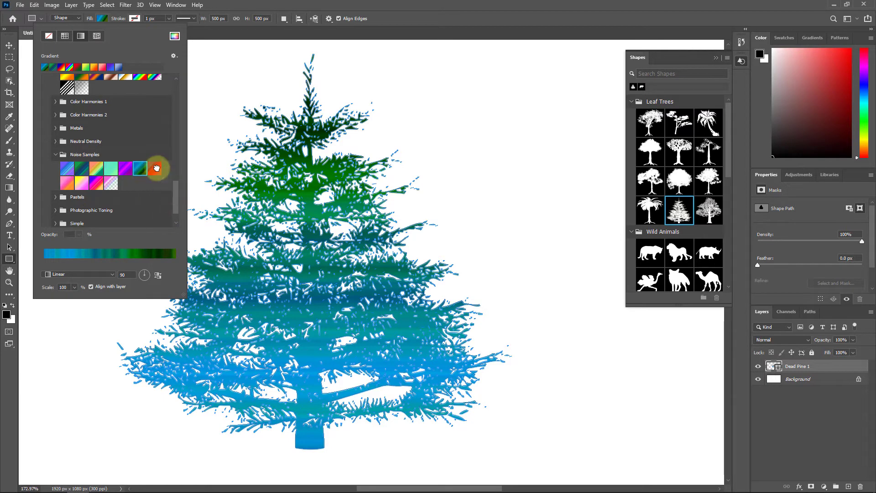
left_click(67, 169)
- Look through the legacy gradient groups from Pastels to Spectrums, and try the first Spectrums gradient on the tree
scroll(136, 194, "down", 1)
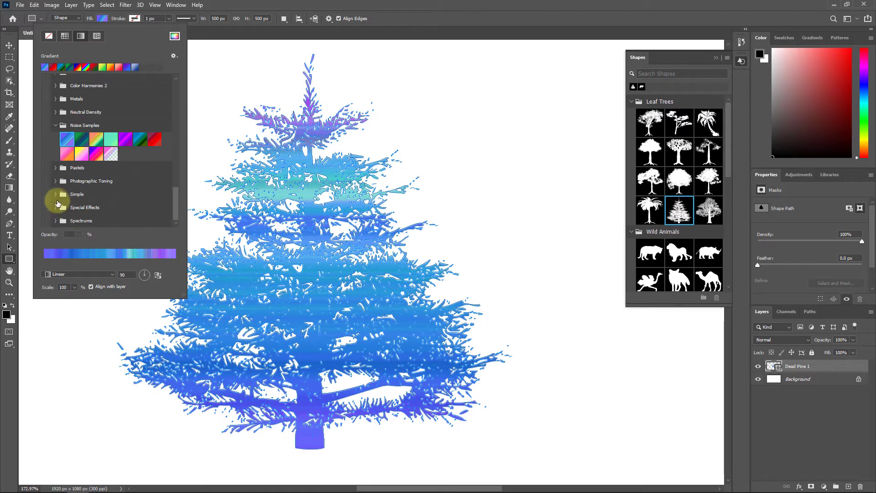
left_click(55, 168)
left_click(90, 212)
scroll(137, 201, "down", 3)
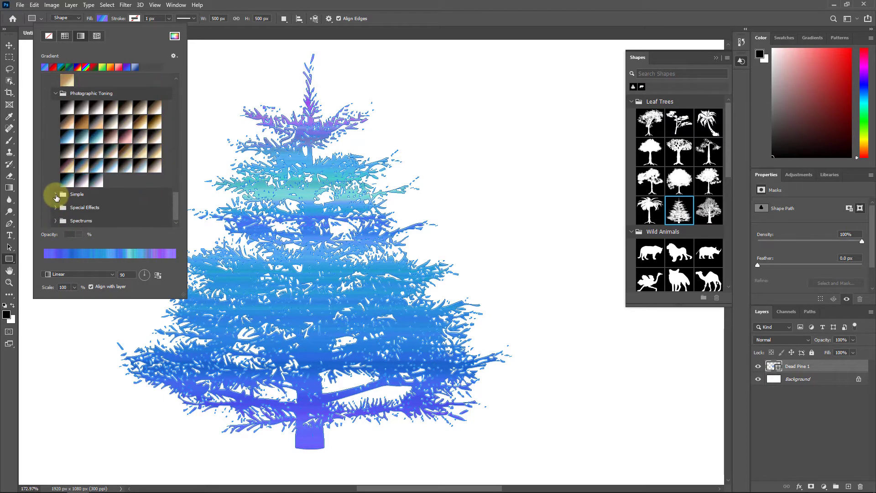
left_click(55, 192)
left_click(56, 207)
scroll(175, 201, "down", 1)
left_click(56, 223)
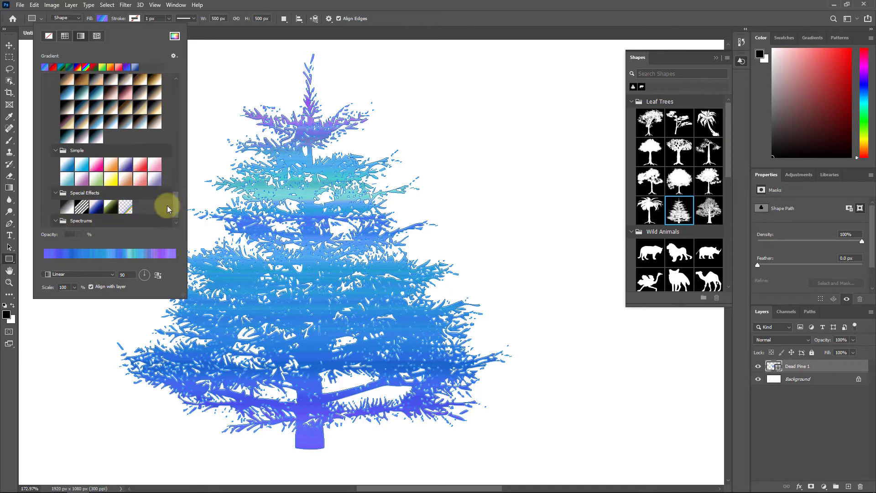
scroll(169, 204, "down", 1)
left_click(67, 220)
- Fill the tree with the blue-red-yellow gradient from the Legacy Default Gradients
scroll(152, 204, "up", 5)
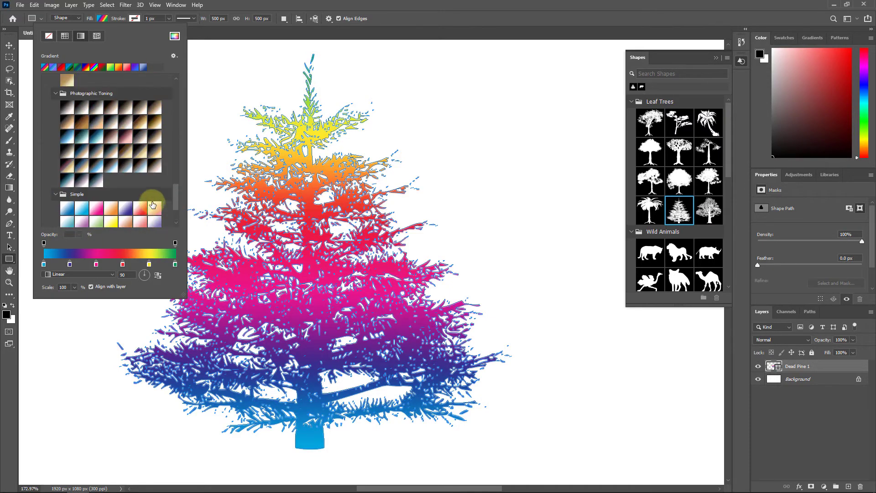
left_click_drag(176, 176, 176, 151)
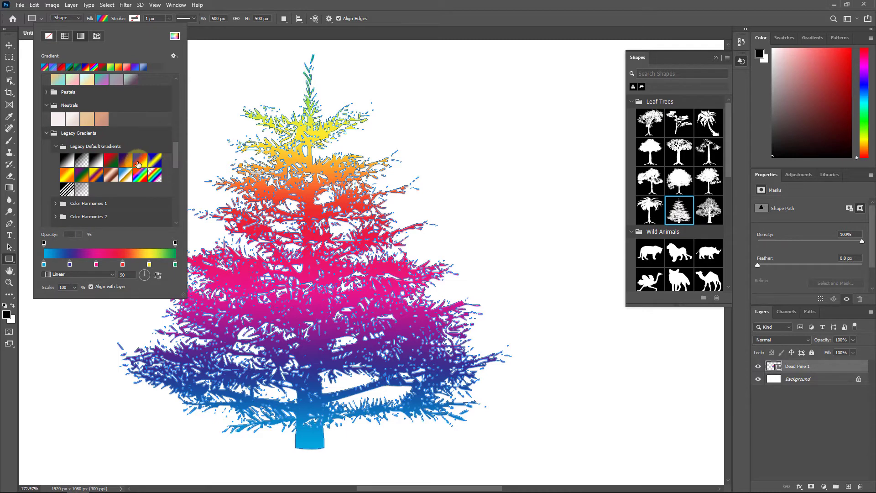
left_click(140, 160)
- Using the Move tool, shift the tree up and to the left to free up canvas space beside it
left_click(9, 45)
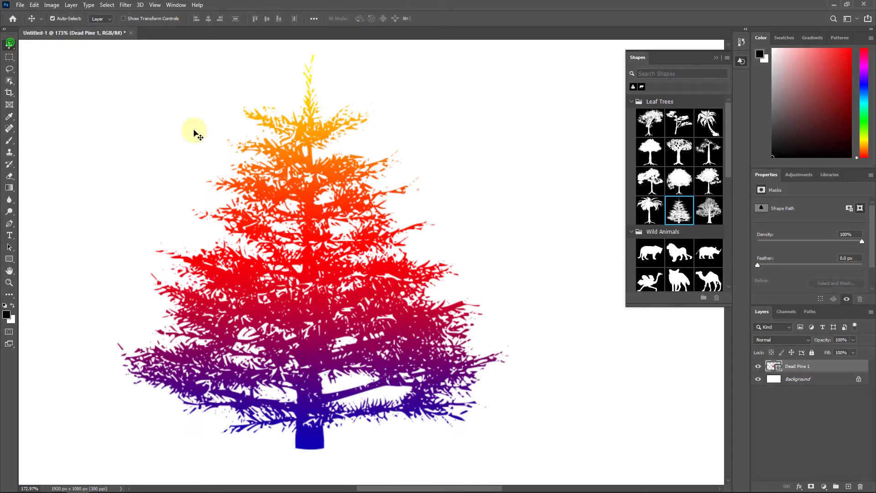
left_click(463, 168)
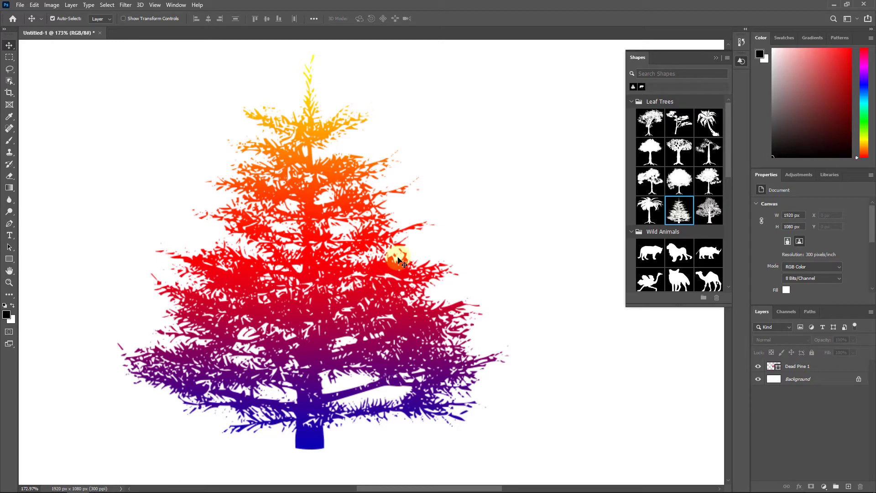
left_click_drag(353, 315, 204, 263)
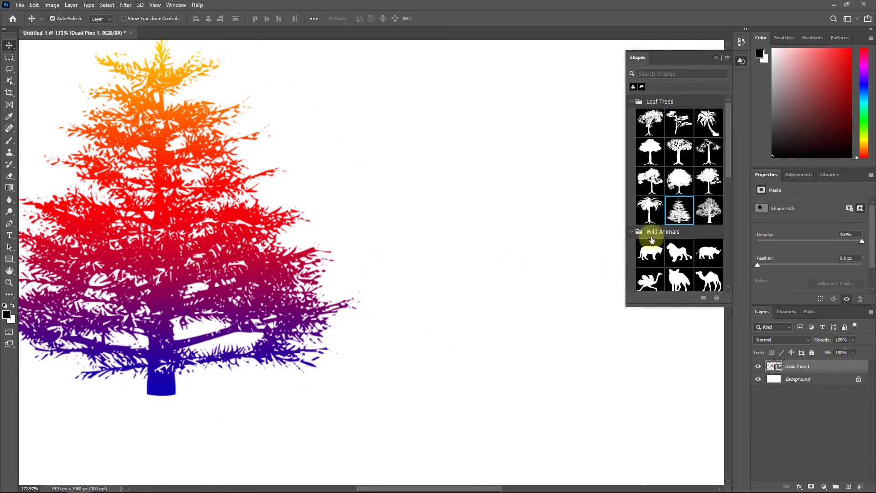
- Expand Legacy Shapes and More in the shape library, including its 2019 Shapes and All Legacy Default Shapes groups
left_click_drag(730, 127, 728, 268)
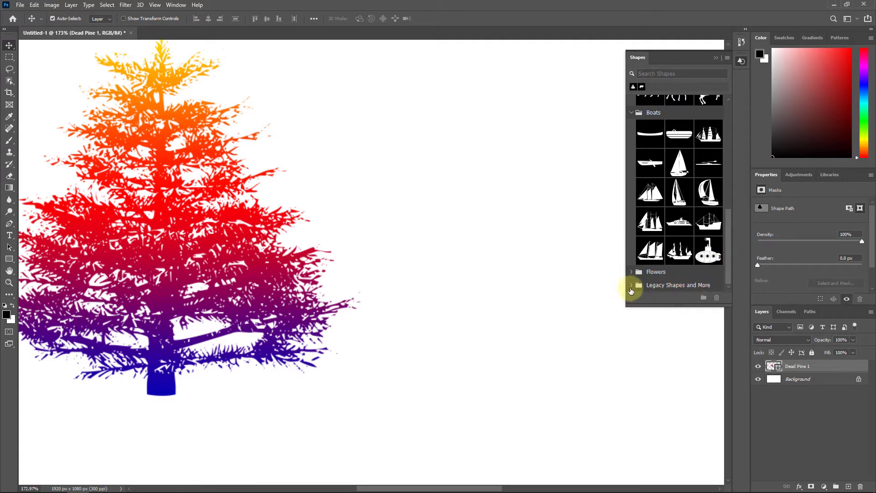
left_click_drag(728, 232, 728, 271)
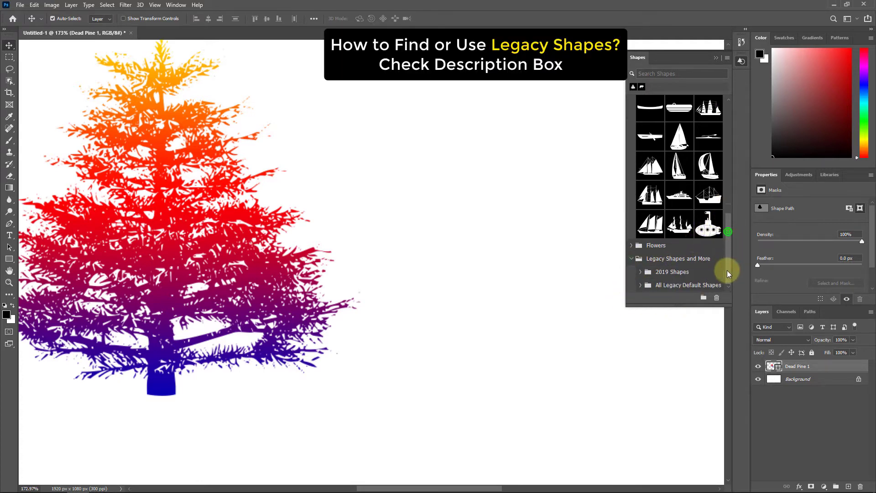
left_click(671, 272)
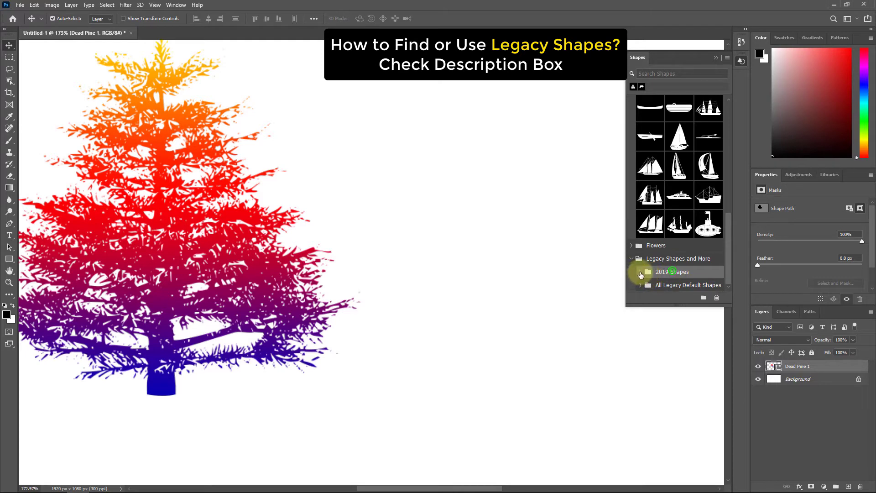
left_click(640, 271)
left_click_drag(727, 190, 730, 285)
left_click(639, 287)
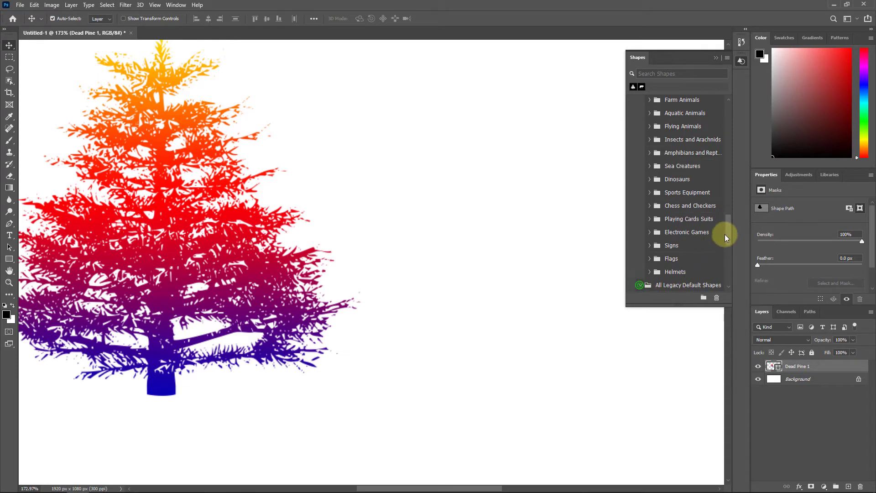
- Examine the Animals and Artistic Textures groups within All Legacy Default Shapes
left_click_drag(725, 235, 727, 255)
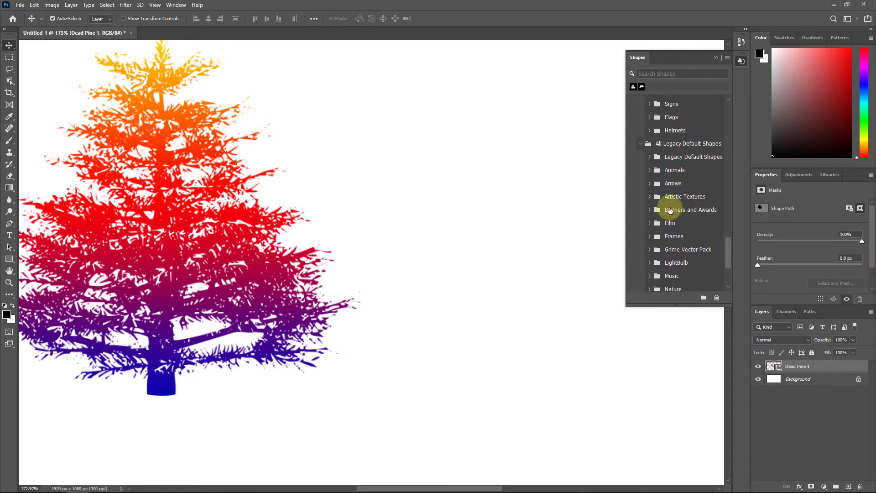
left_click(650, 172)
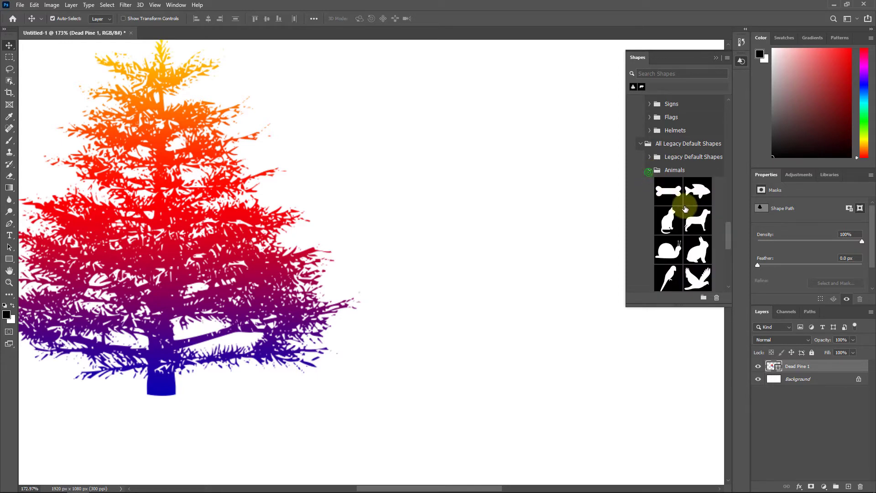
left_click_drag(729, 230, 728, 258)
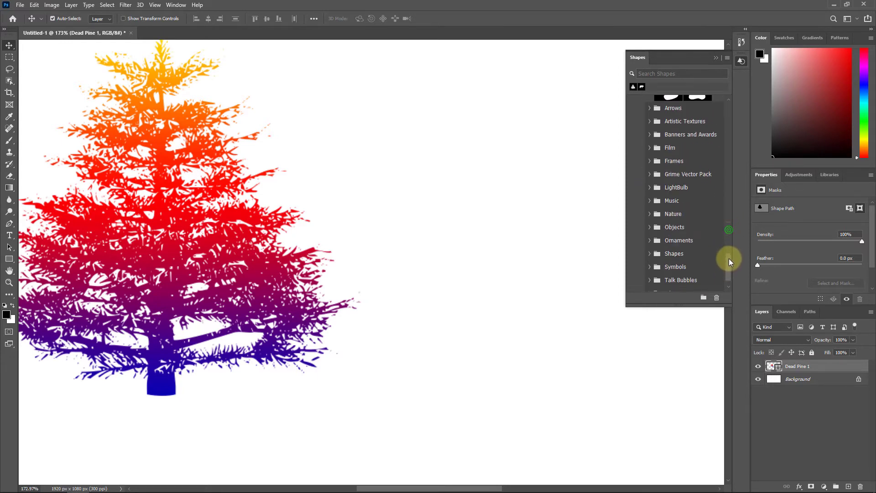
left_click(650, 123)
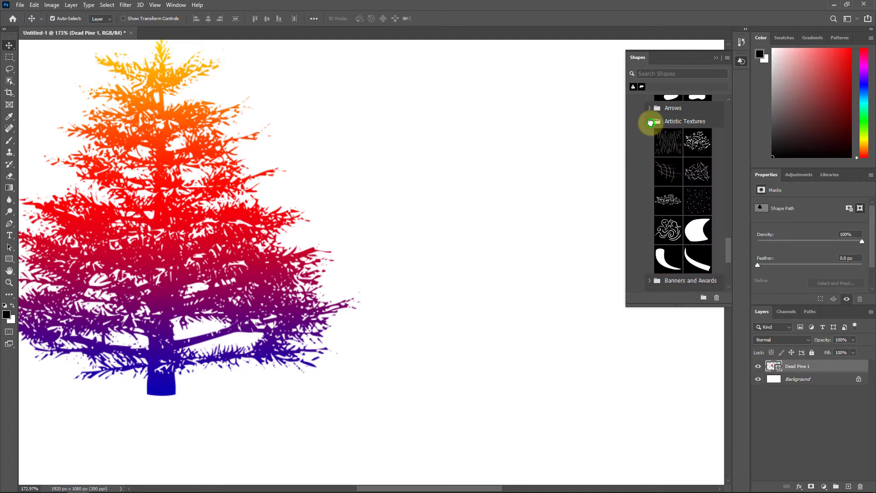
left_click_drag(727, 247, 727, 268)
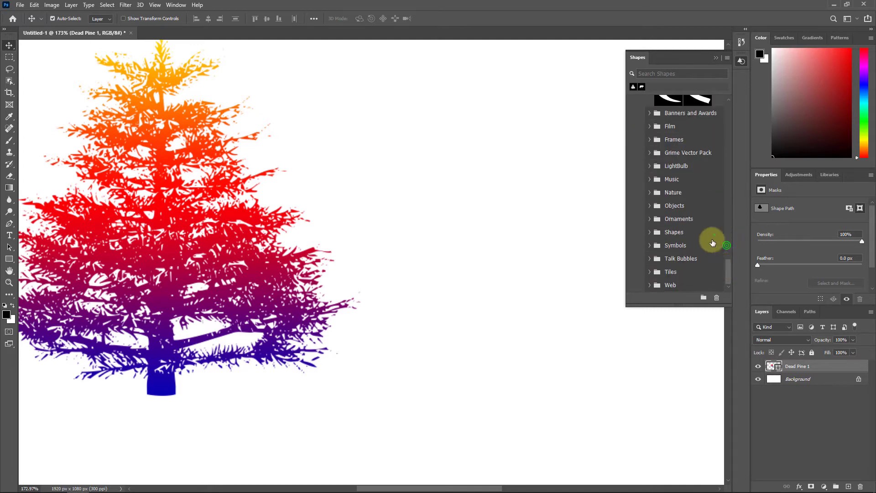
- Place the solid twelve-petal flower from the legacy Nature shapes to the right of the tree, at about X 1278 px, Y 261 px
left_click(650, 193)
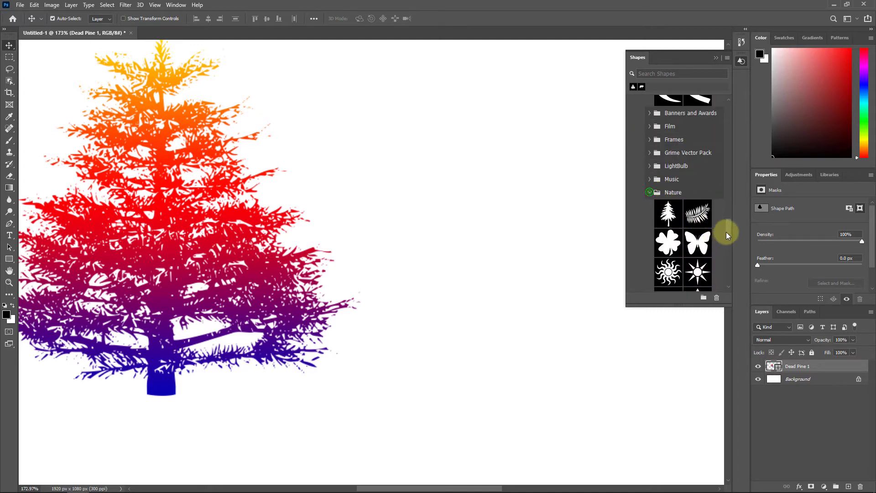
scroll(727, 232, "down", 5)
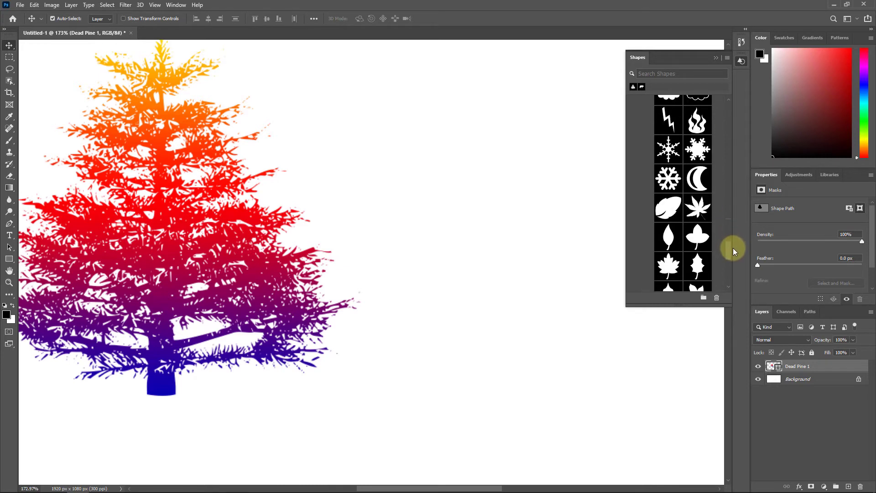
left_click_drag(733, 248, 732, 265)
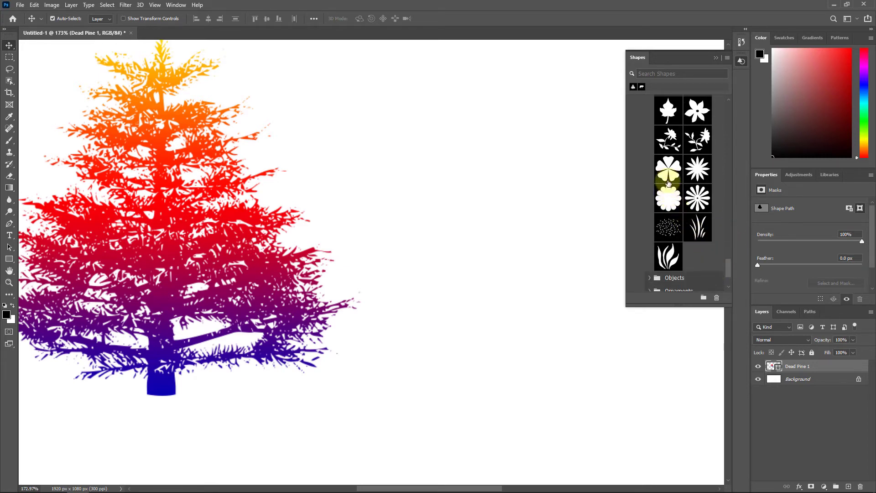
left_click_drag(675, 199, 434, 157)
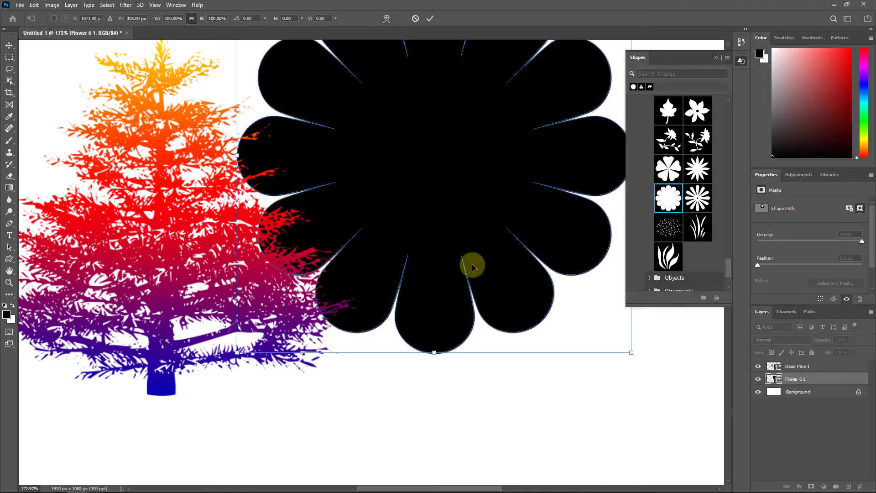
left_click_drag(441, 209, 257, 329)
left_click_drag(283, 267, 423, 254)
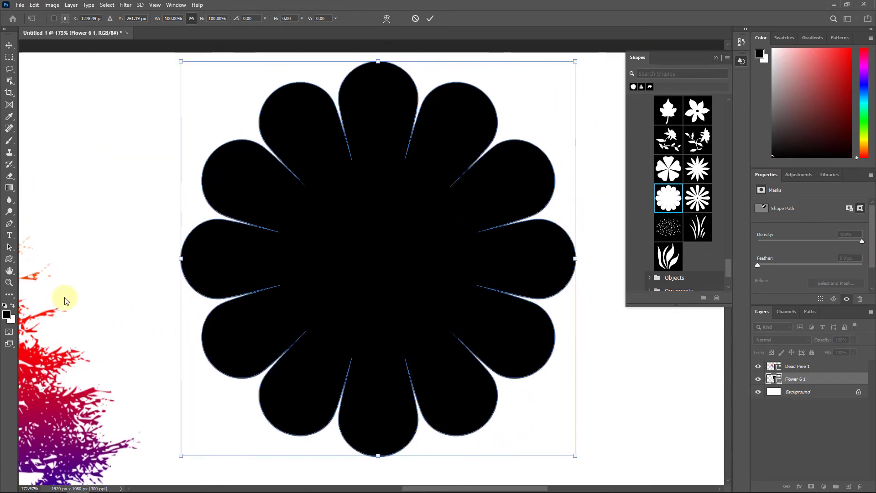
- Activate the Rectangle Tool and set the flower shape's stroke to no color
left_click(9, 258)
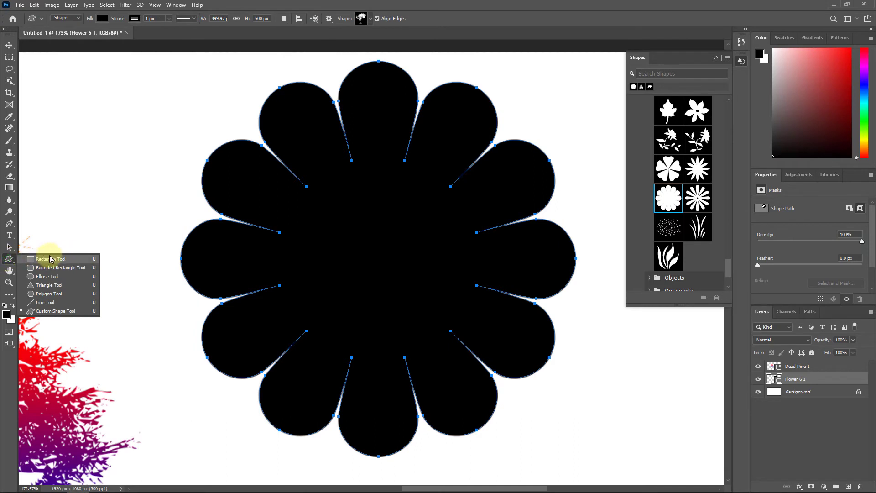
left_click(51, 259)
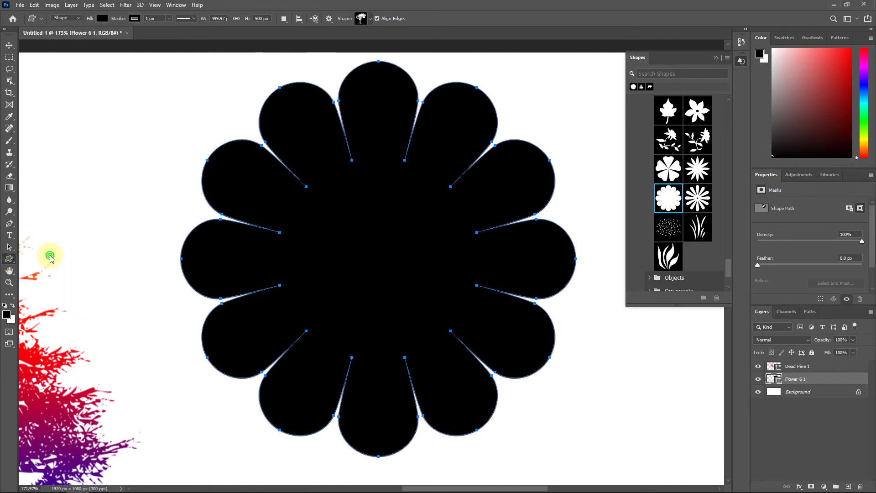
left_click(135, 19)
left_click(82, 37)
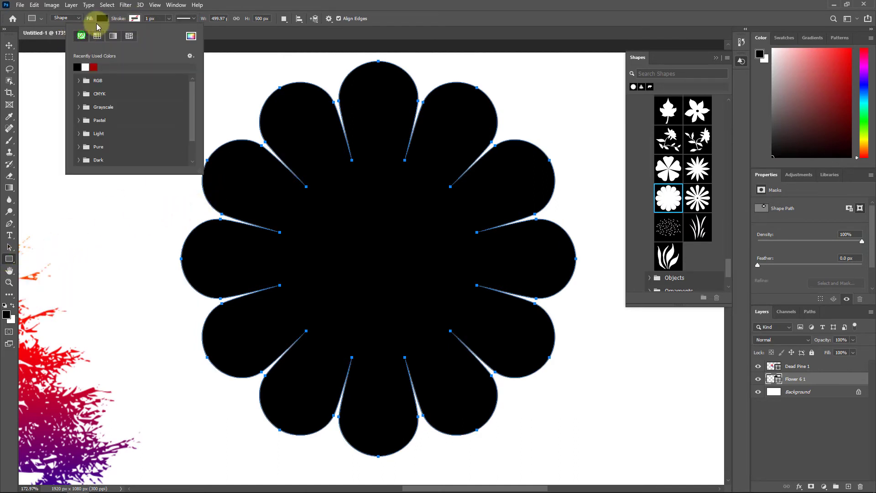
- Switch the flower's fill to a gradient and try the red-green preset from the Legacy Default Gradients
left_click(100, 19)
left_click(72, 35)
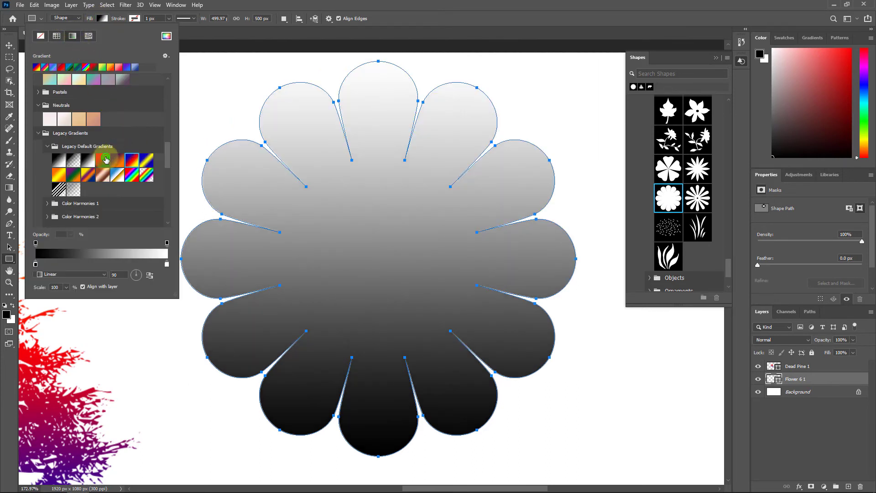
left_click(103, 159)
left_click_drag(167, 150, 167, 184)
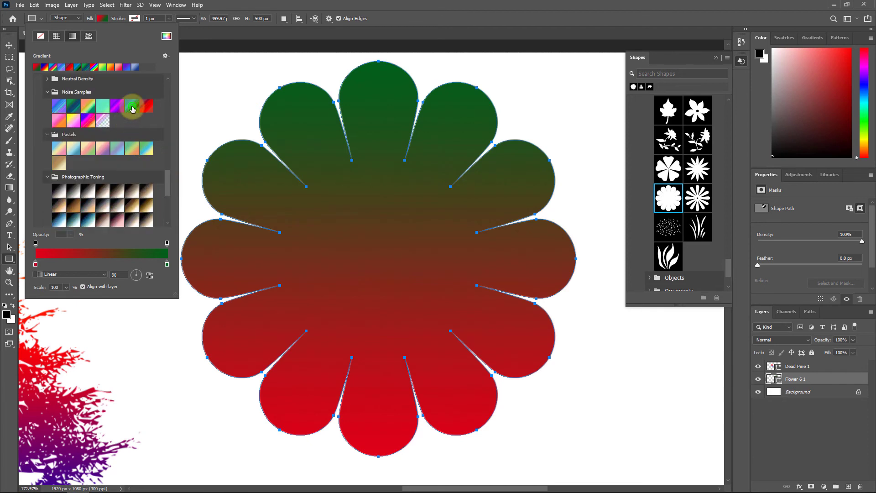
- Try the blue-green and blue-purple Noise Samples gradients on the flower, and finally fill it with the green-navy one
left_click(132, 109)
left_click(54, 104)
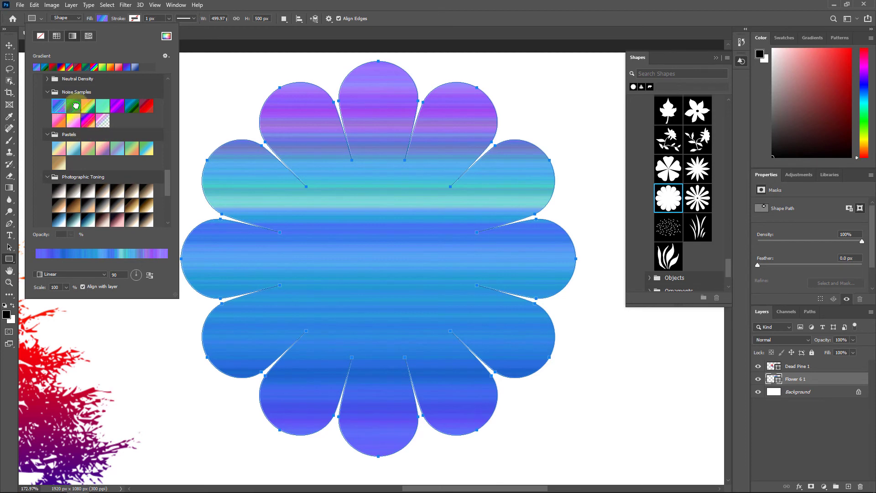
left_click(74, 106)
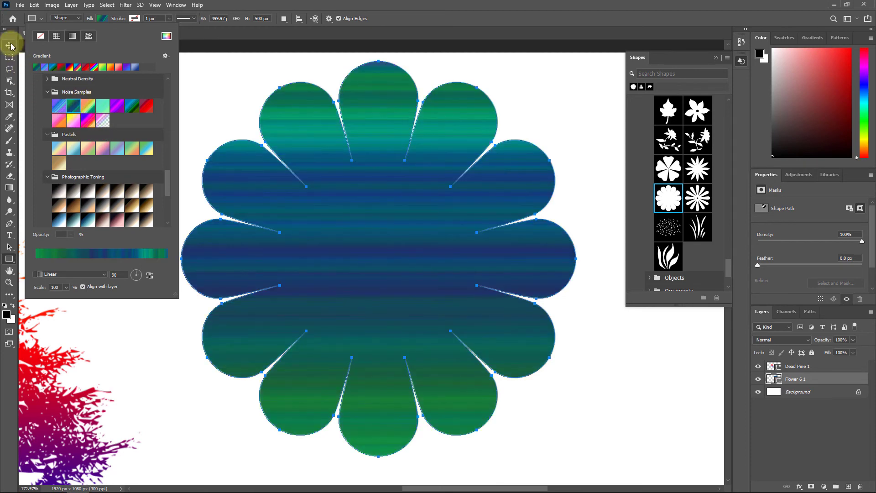
left_click_drag(436, 200, 417, 196)
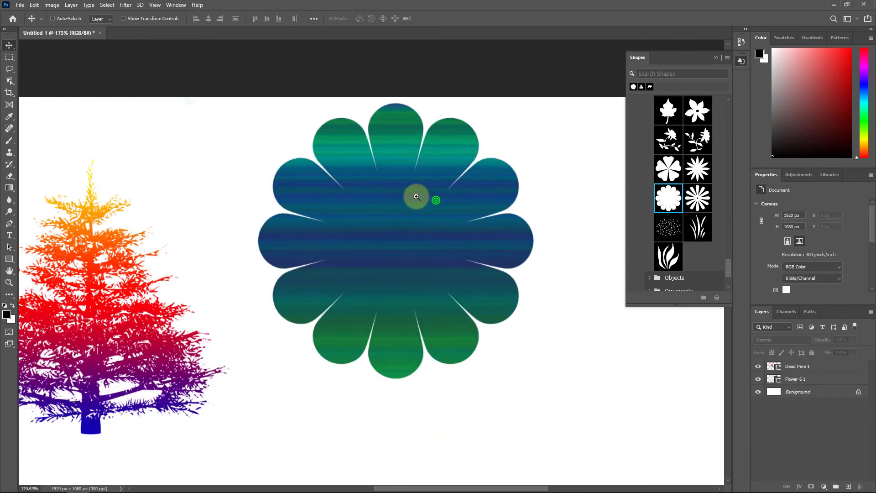